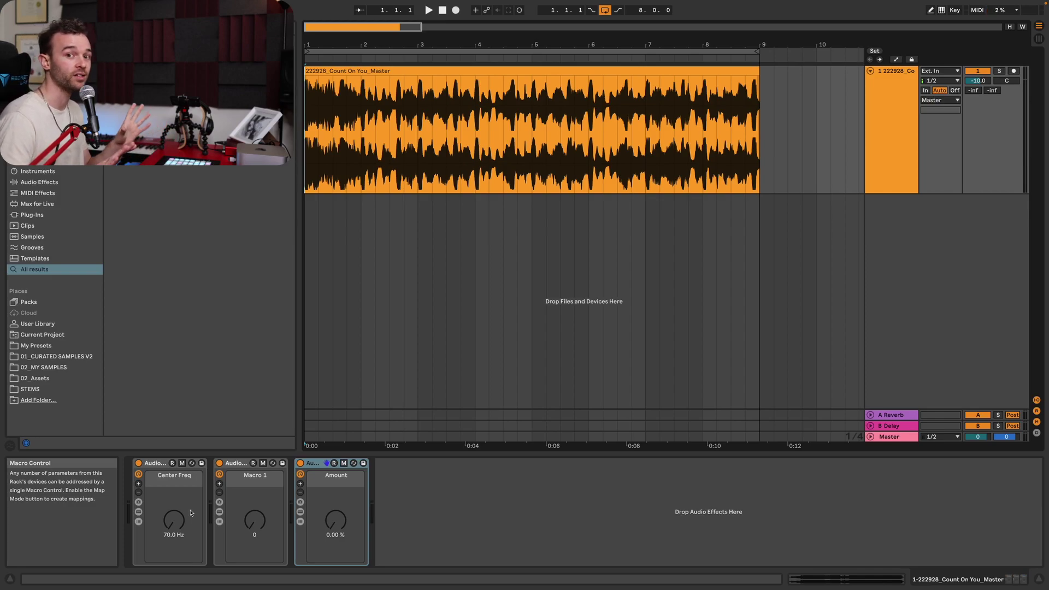
Add a MIDI track below the audio track, taking MIDI from Launchpad Pro MK3 (LPProMK3 MIDI) with monitoring set to In.
left_click(890, 134)
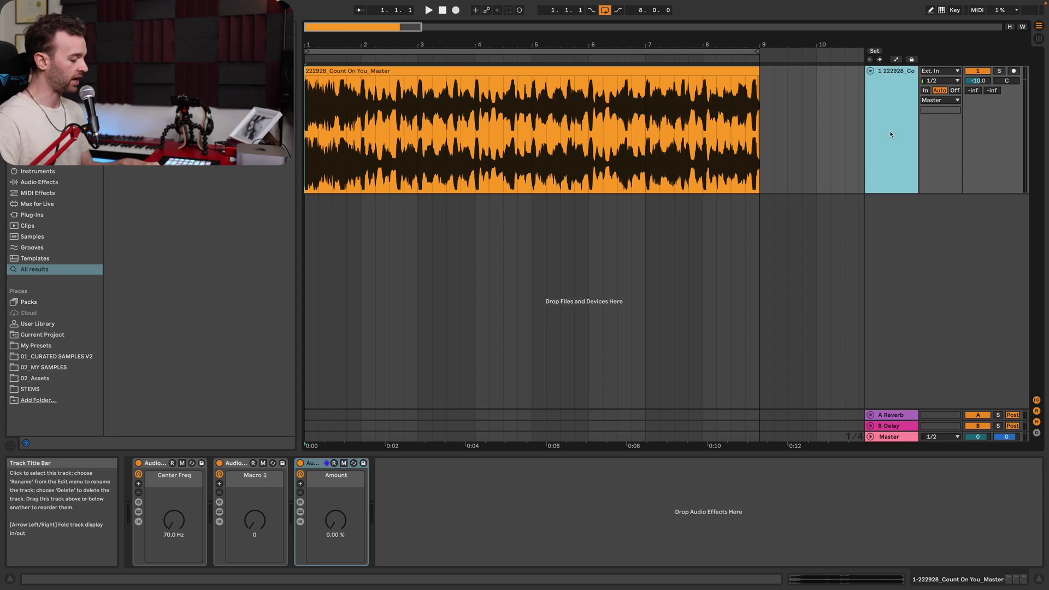
key("ctrl+shift+t")
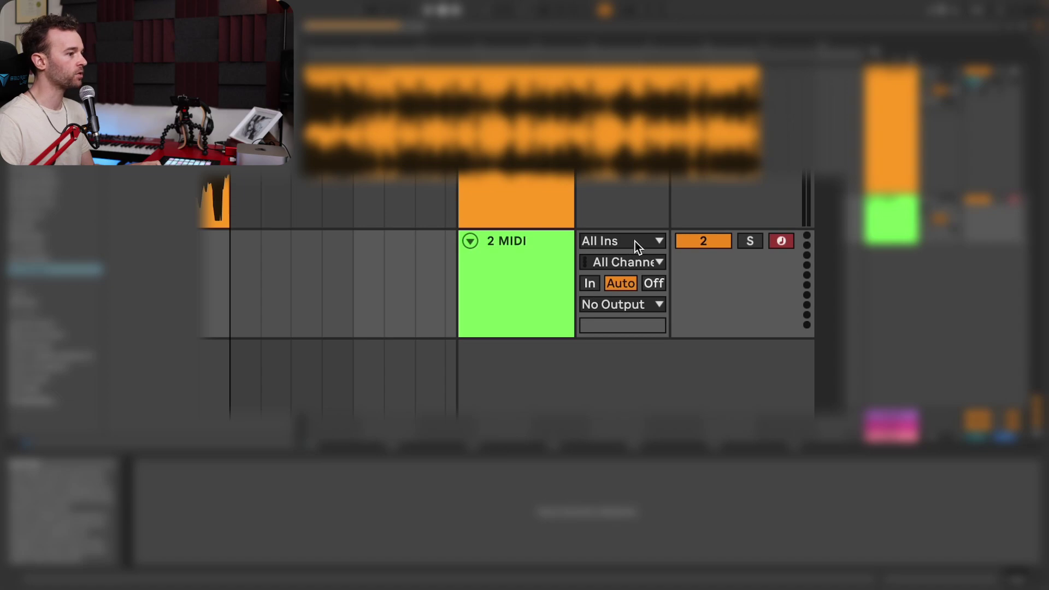
left_click(635, 241)
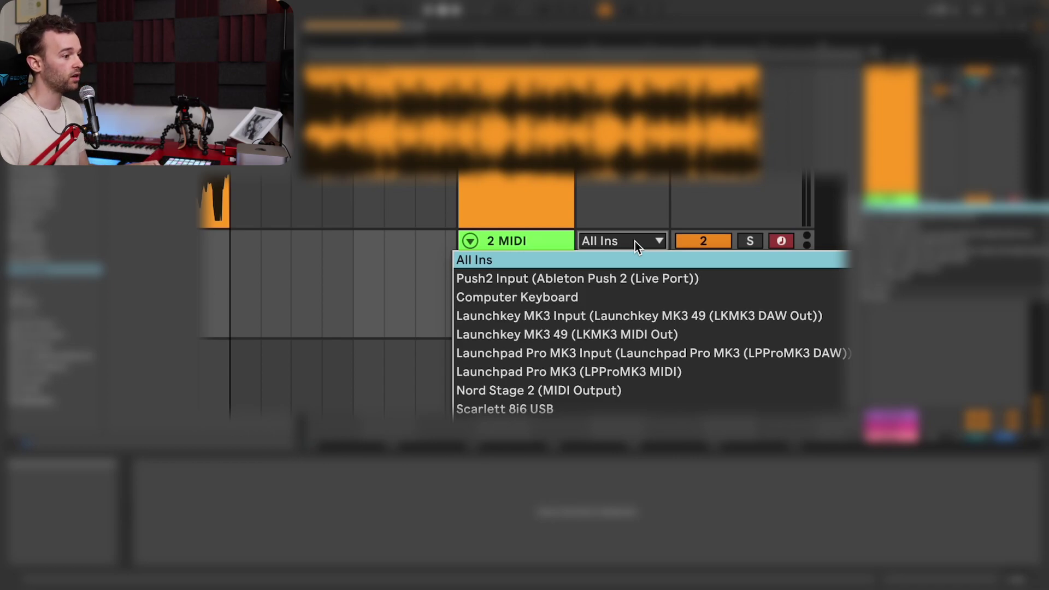
left_click(642, 372)
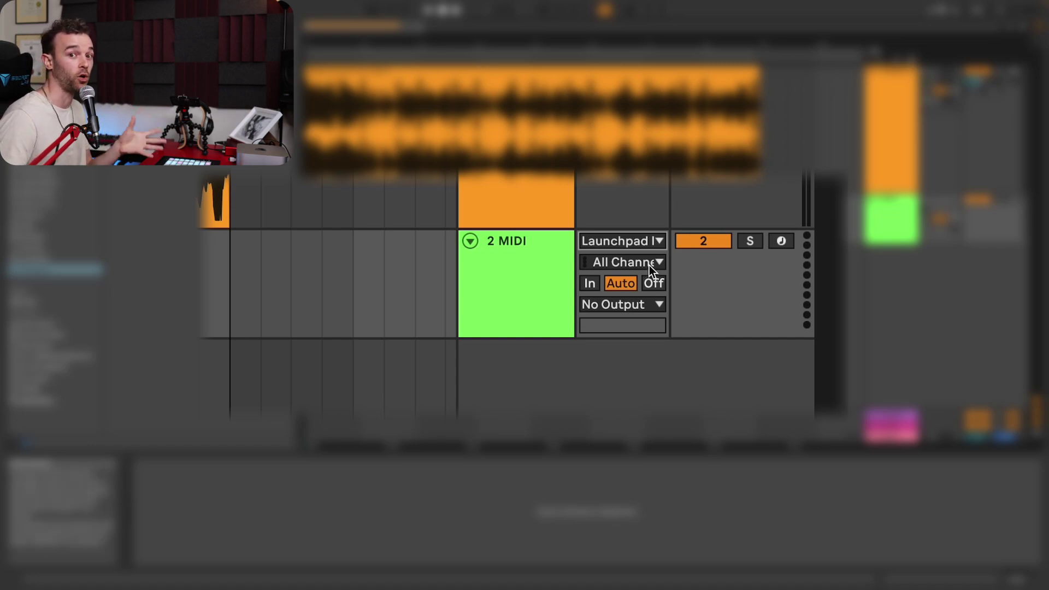
left_click(590, 283)
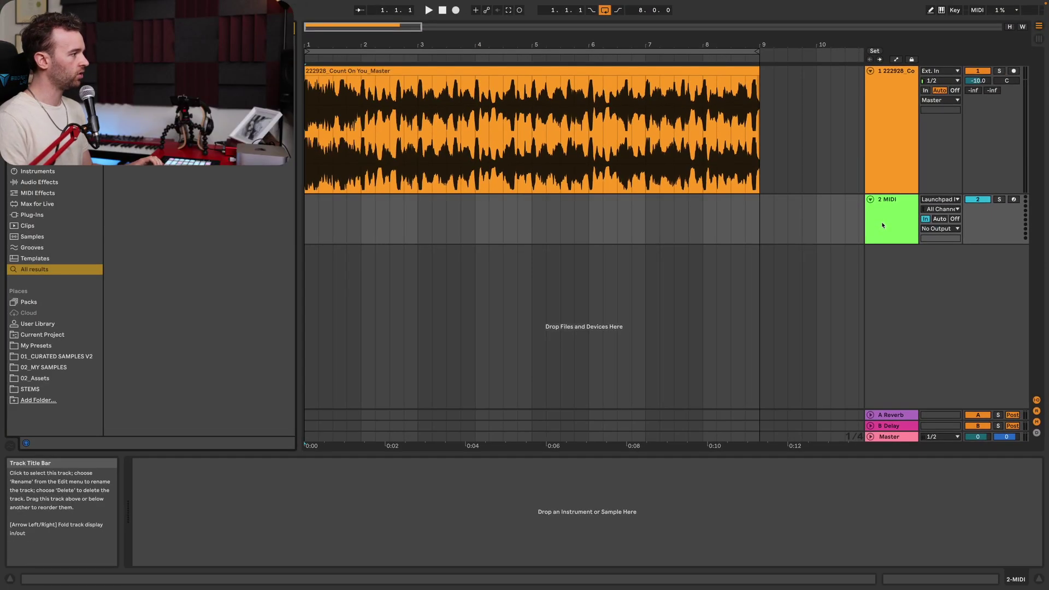
Load Expression Control on the MIDI track and map its Aftertouch to the audio track's Center Freq macro.
left_click_drag(881, 222, 882, 225)
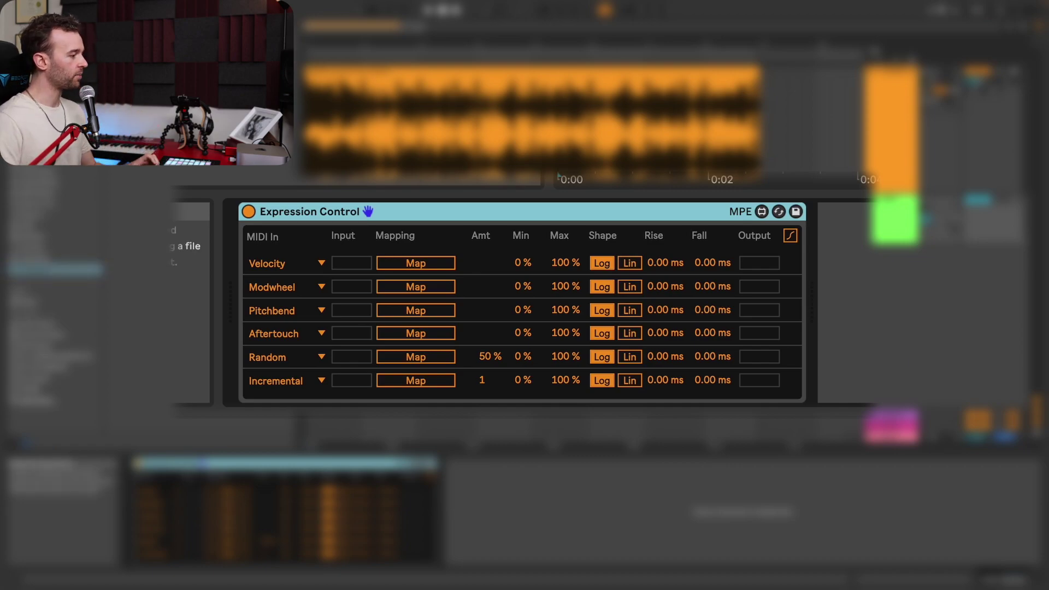
left_click(410, 334)
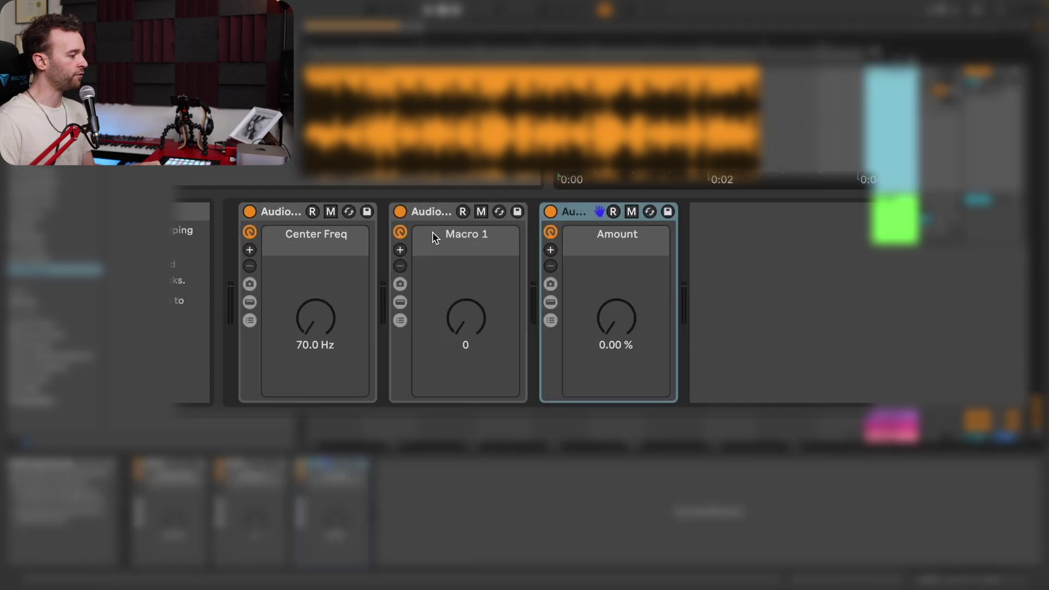
left_click(320, 327)
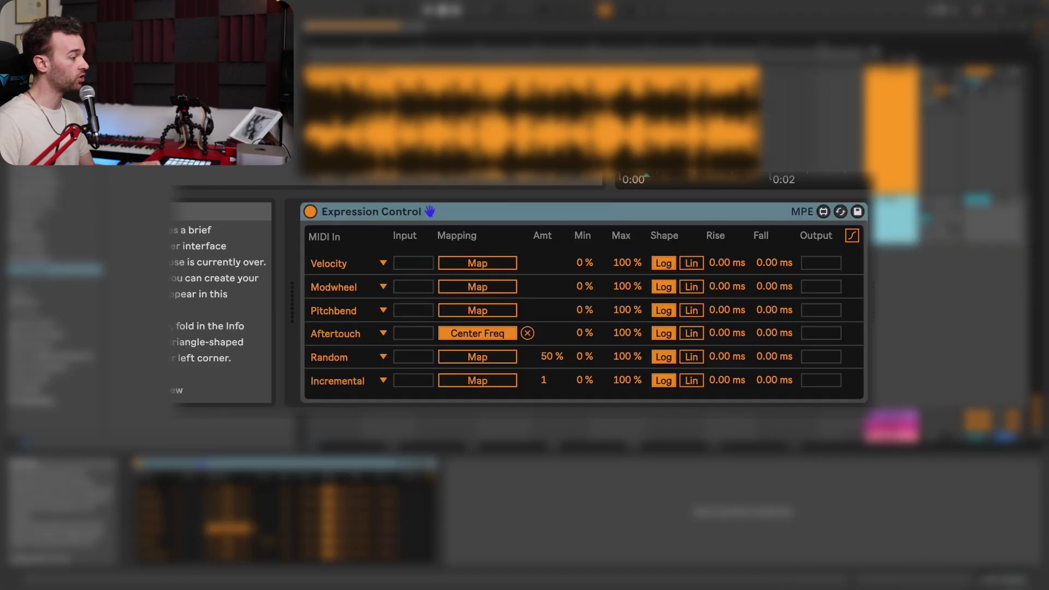
Group Expression Control into a MIDI Effect Rack and show the rack's chain list.
left_click(458, 211)
right_click(456, 212)
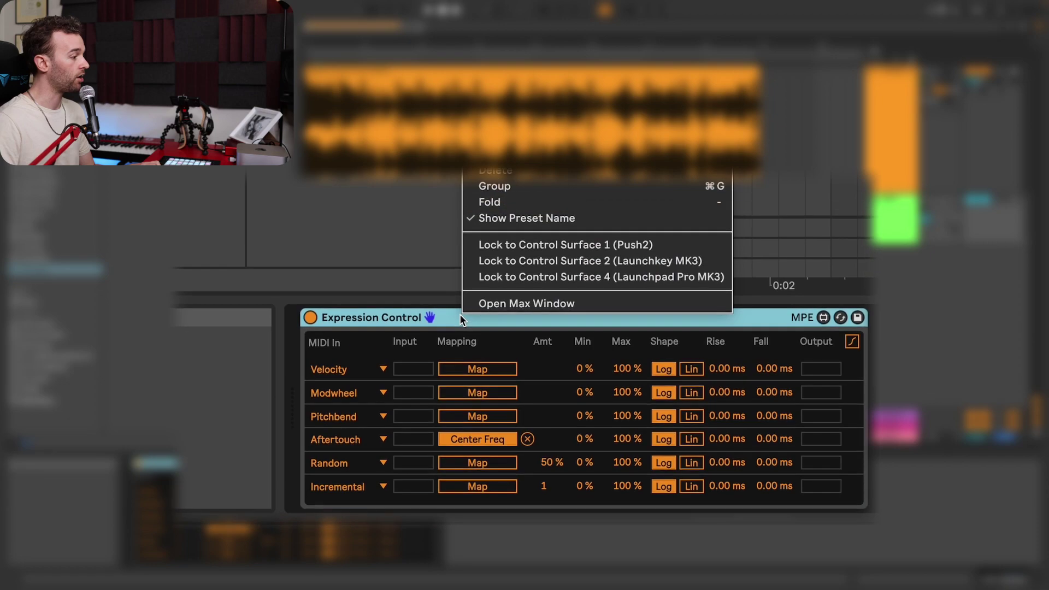
left_click(517, 242)
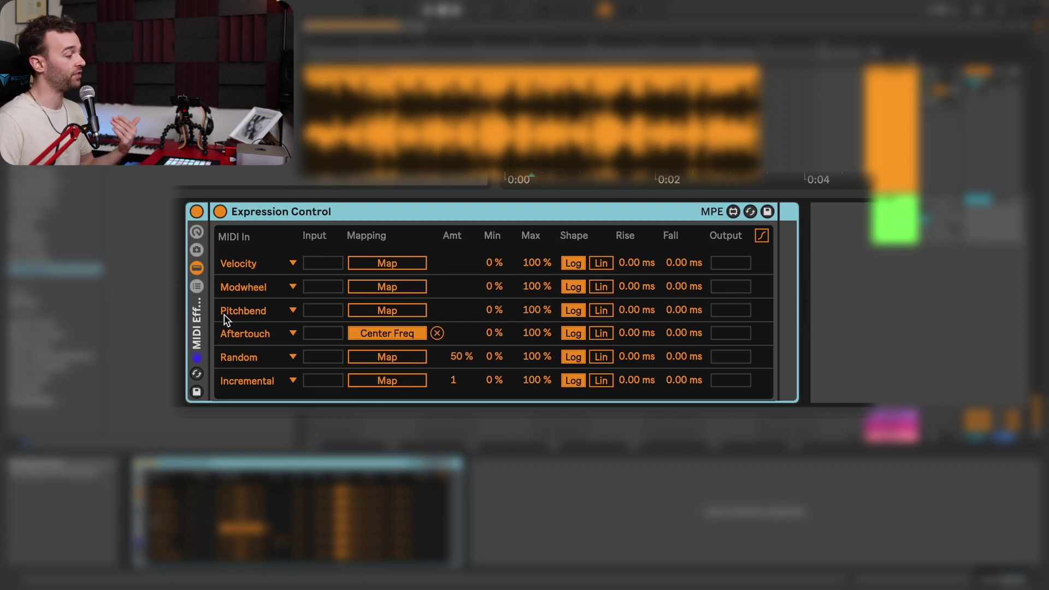
left_click(197, 288)
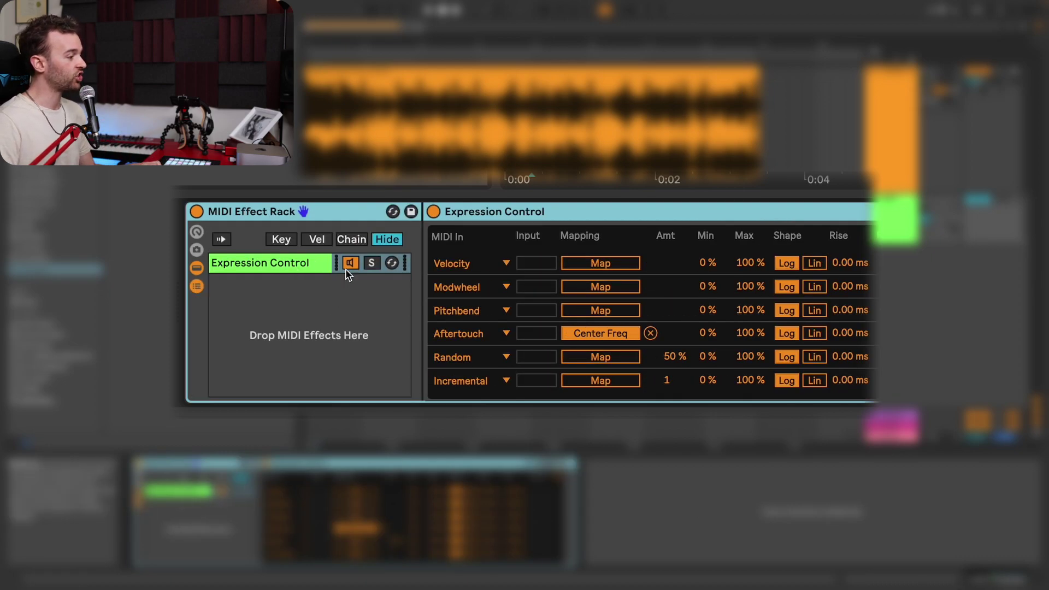
Show the rack's key zones and narrow the Expression Control chain's zone to the single note C1.
left_click(281, 240)
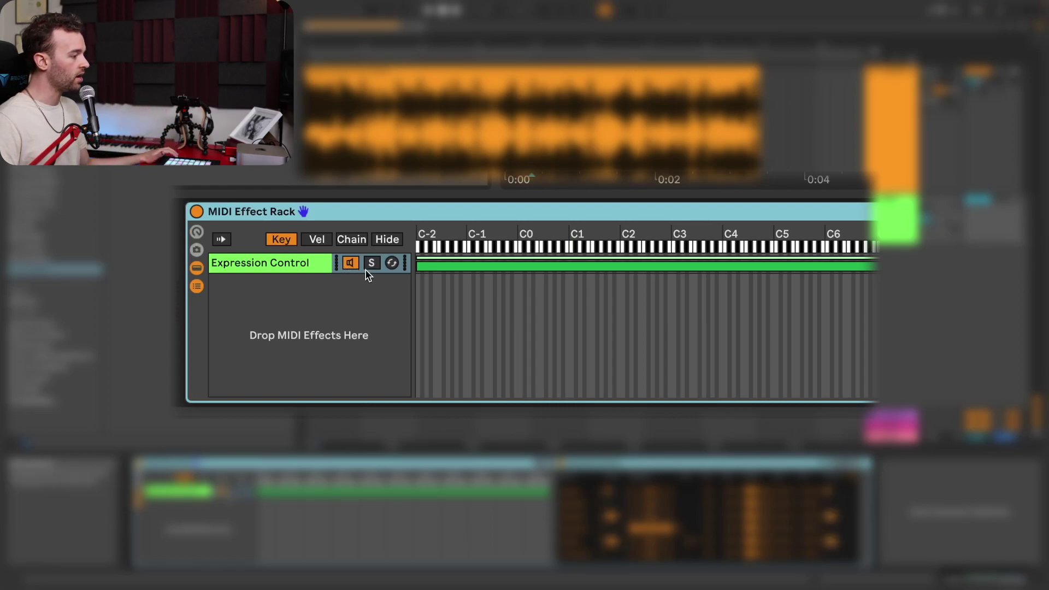
left_click_drag(362, 270, 514, 265)
left_click_drag(902, 262, 491, 280)
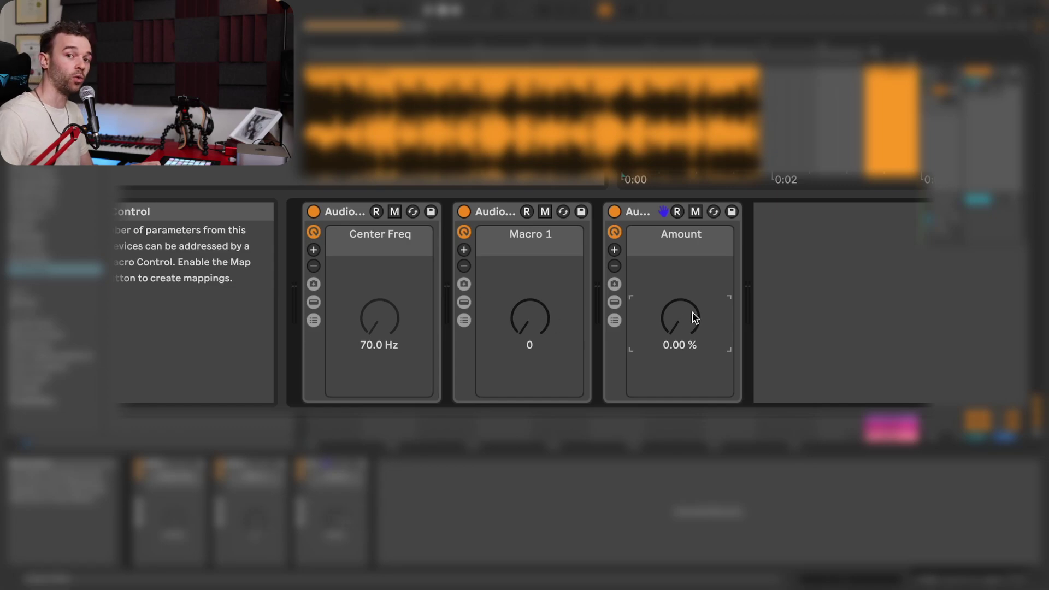
Duplicate the Expression Control chain twice, placing the copies' single-note key zones on C#1 and D1.
key("Down")
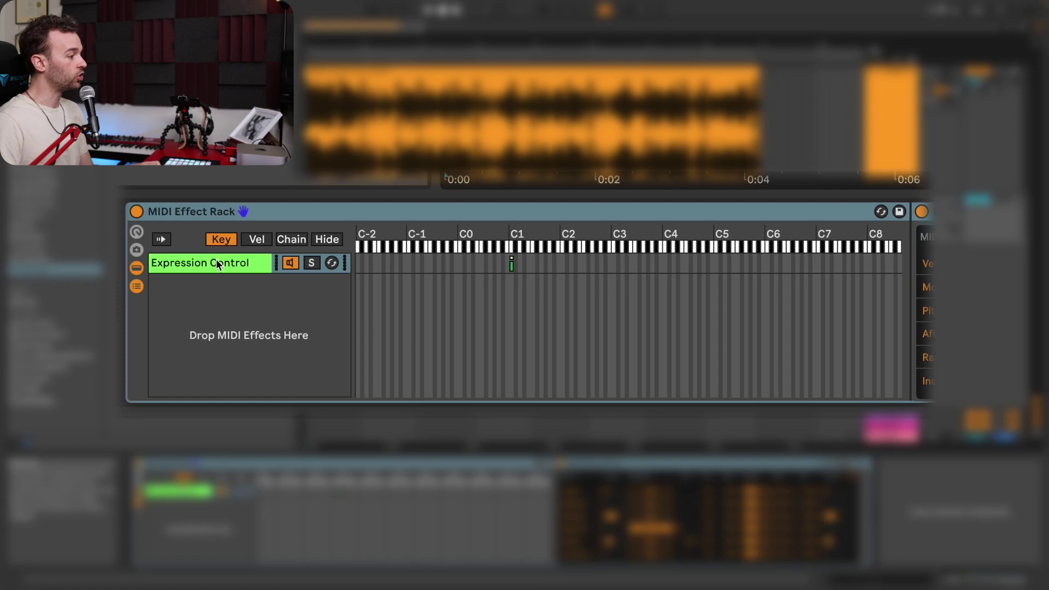
left_click(217, 264)
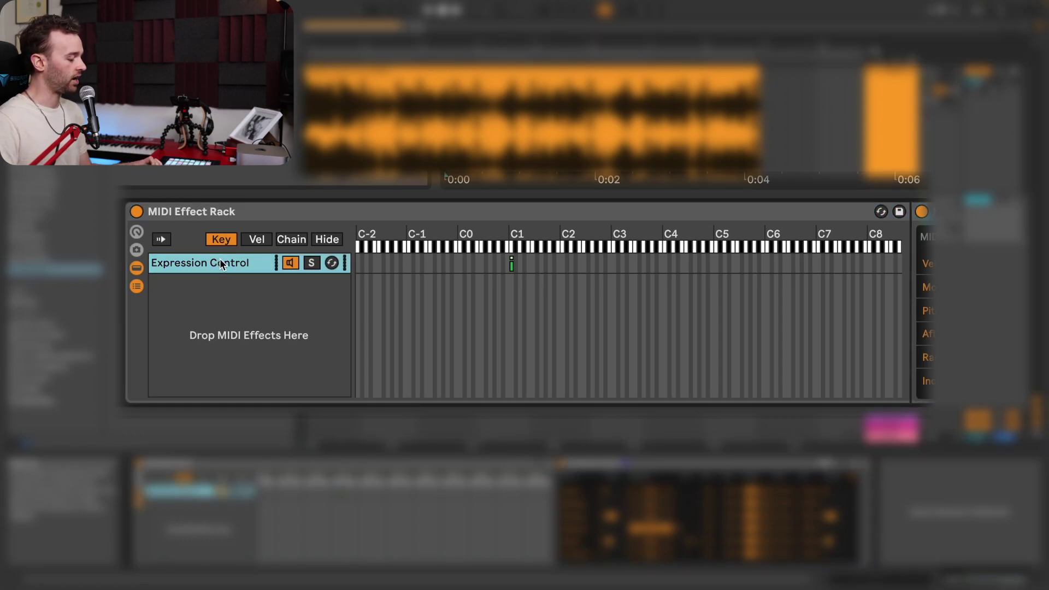
key("ctrl+d")
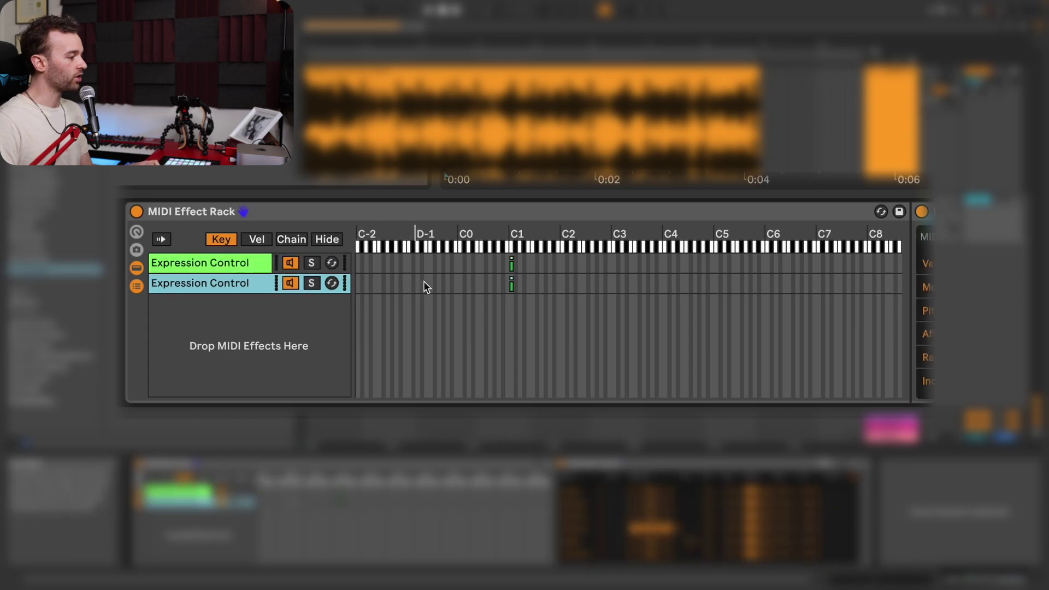
left_click(511, 284)
left_click_drag(512, 284, 515, 284)
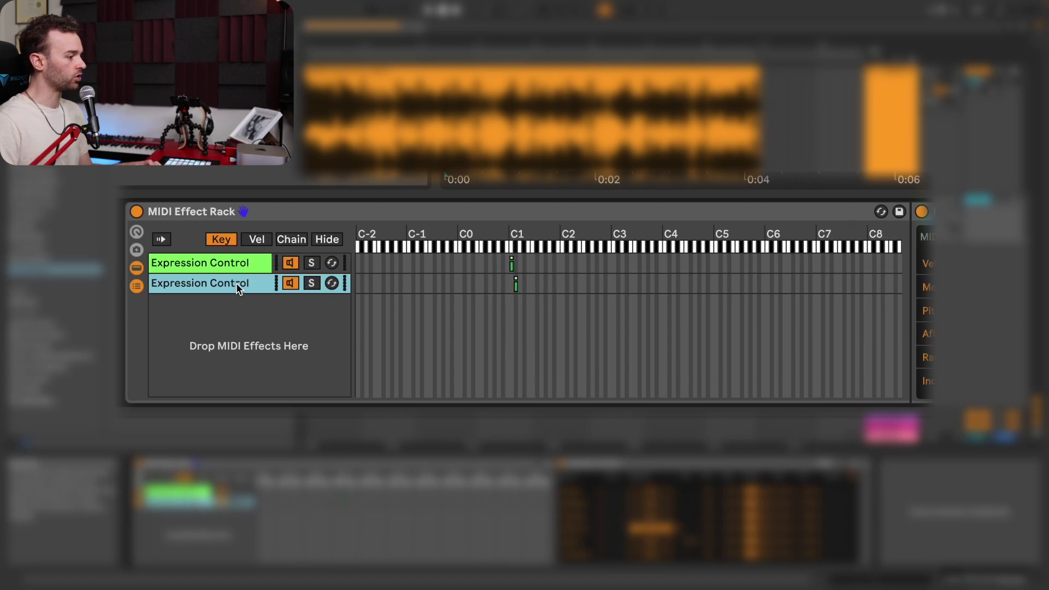
key("ctrl+d")
left_click_drag(517, 309, 519, 309)
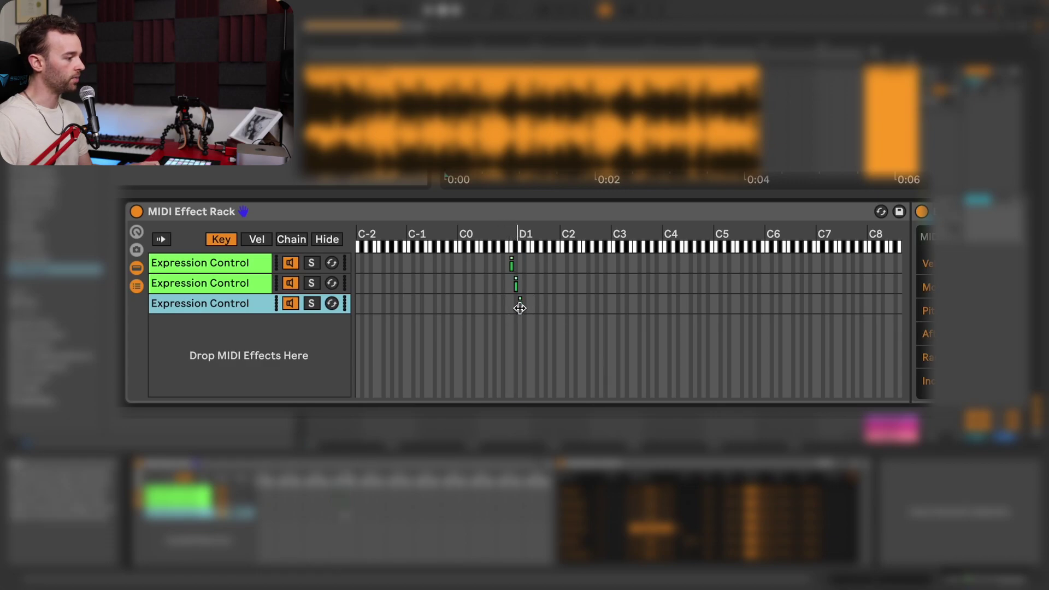
left_click(231, 282)
left_click(232, 263)
left_click(224, 283)
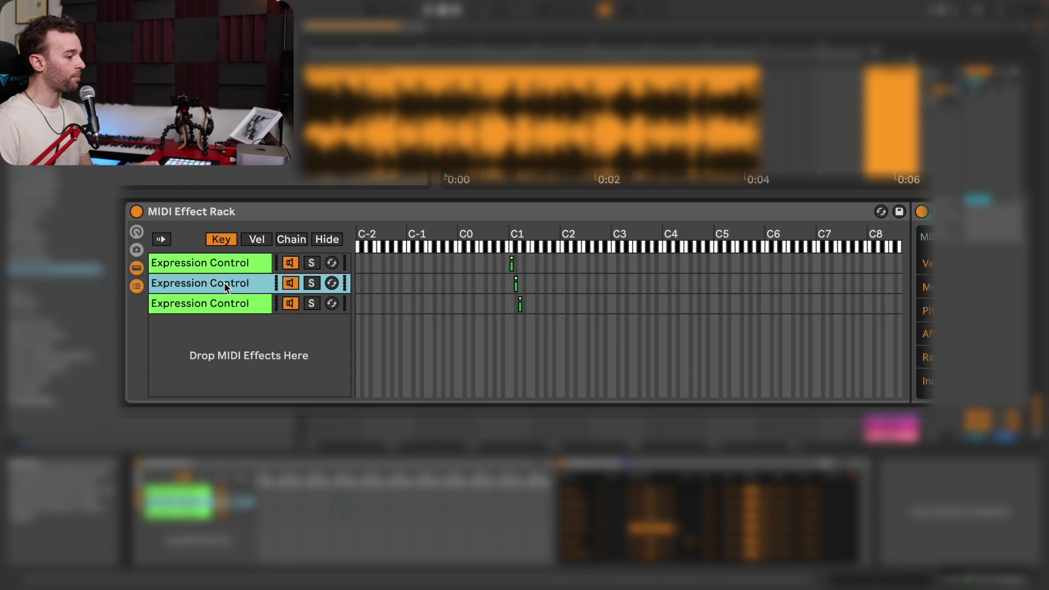
left_click(227, 304)
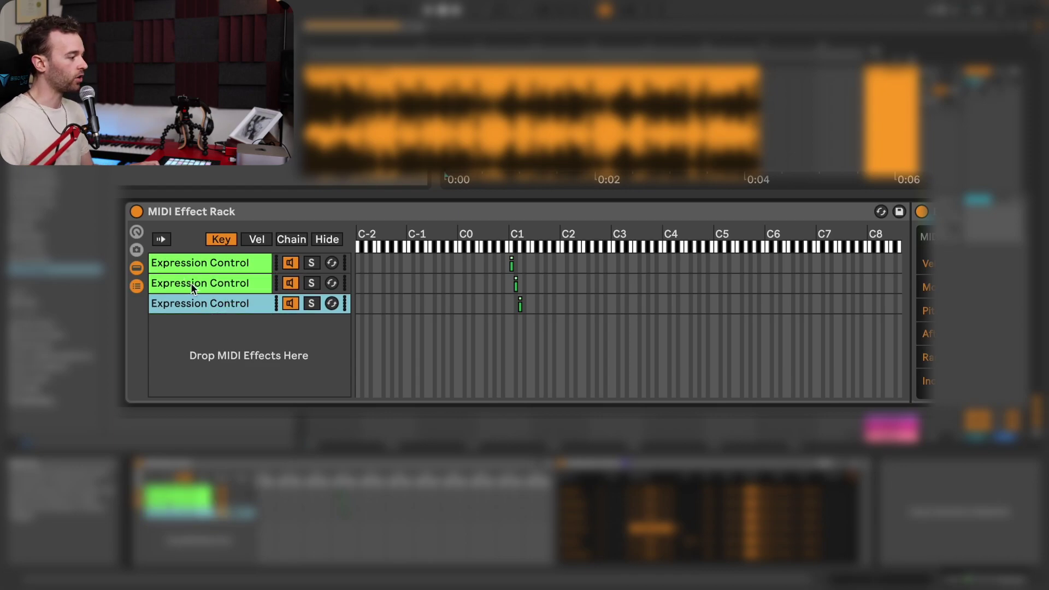
Replace the second chain's Aftertouch mapping with the audio track's Macro 1.
left_click(225, 283)
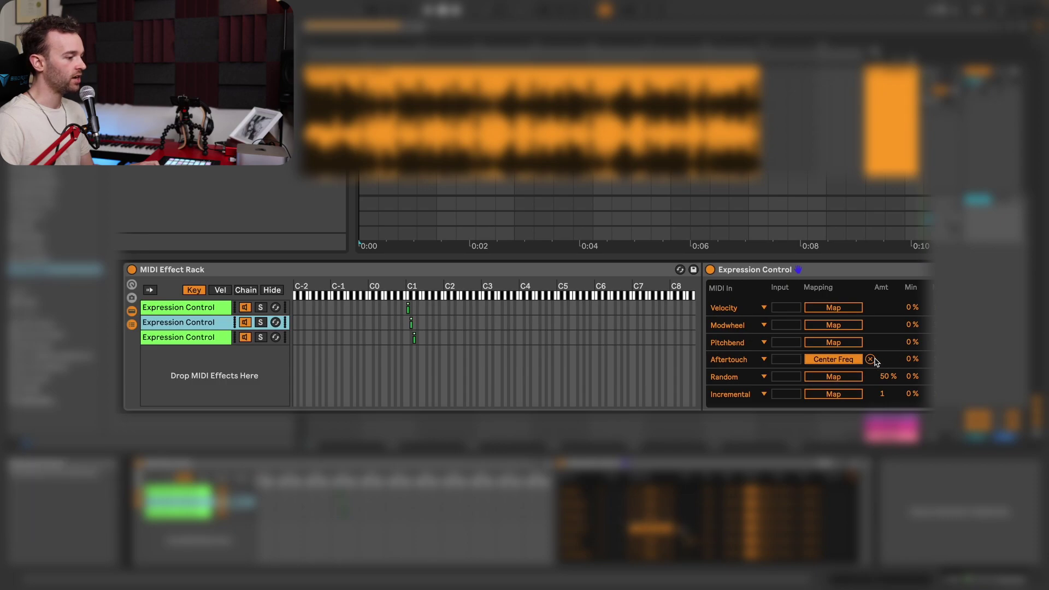
left_click(870, 359)
left_click(834, 359)
left_click(536, 196)
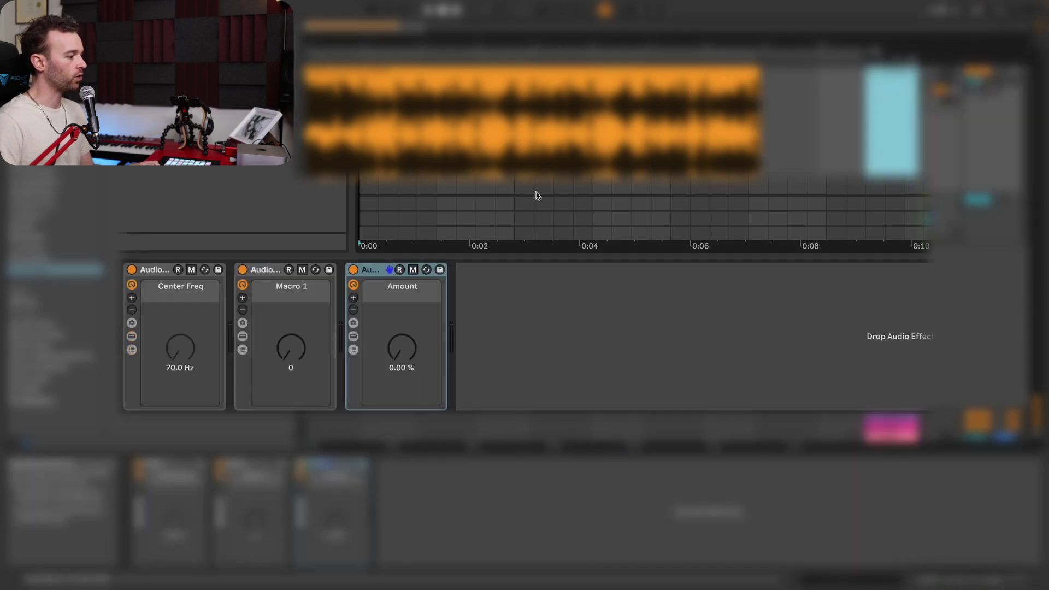
left_click(300, 351)
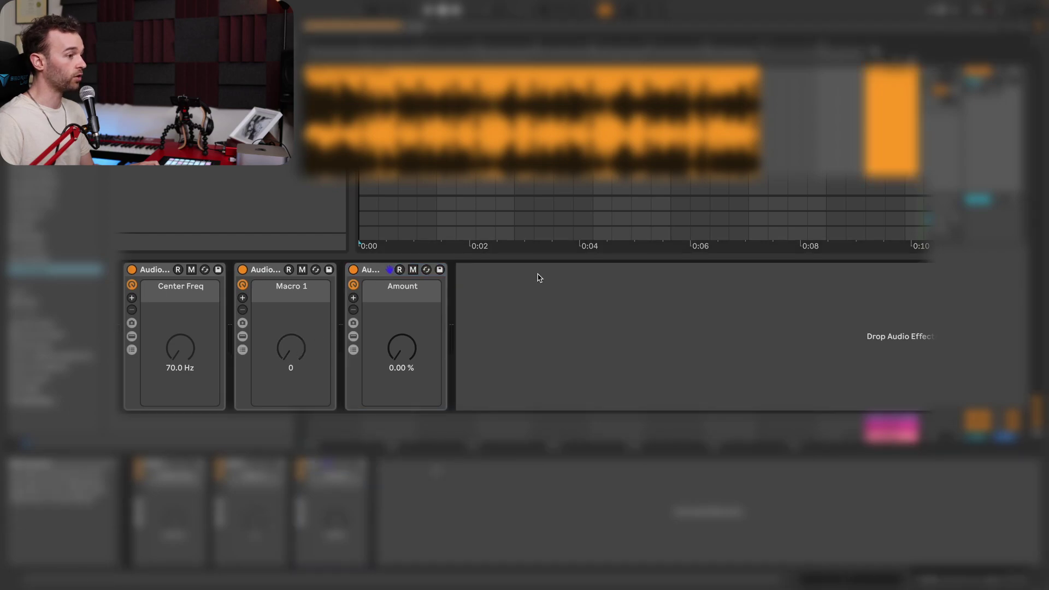
Replace the third chain's Aftertouch mapping with the audio track's Amount macro.
key("Up")
left_click(212, 338)
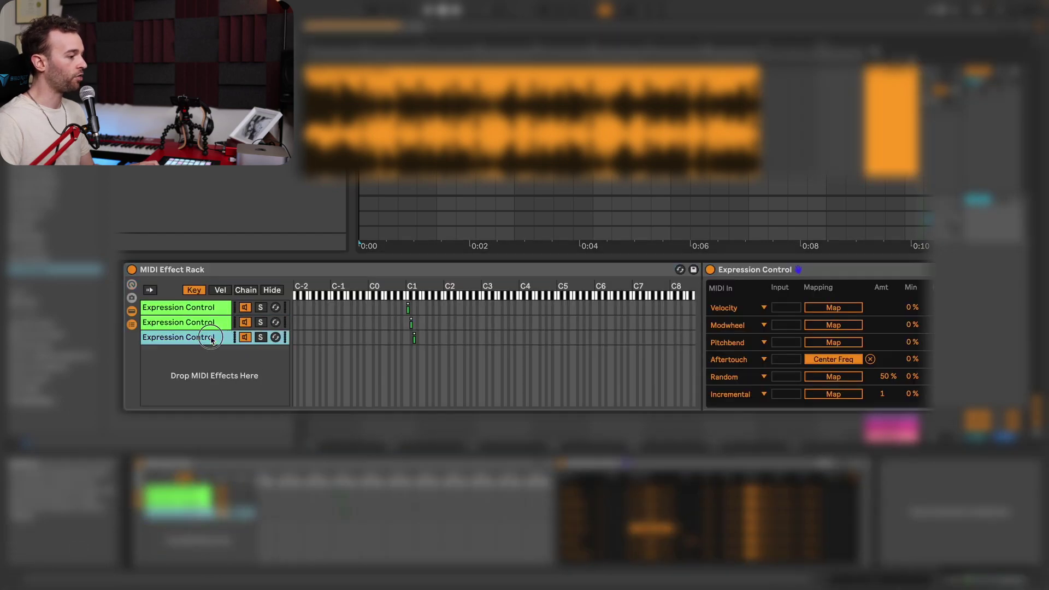
left_click(870, 359)
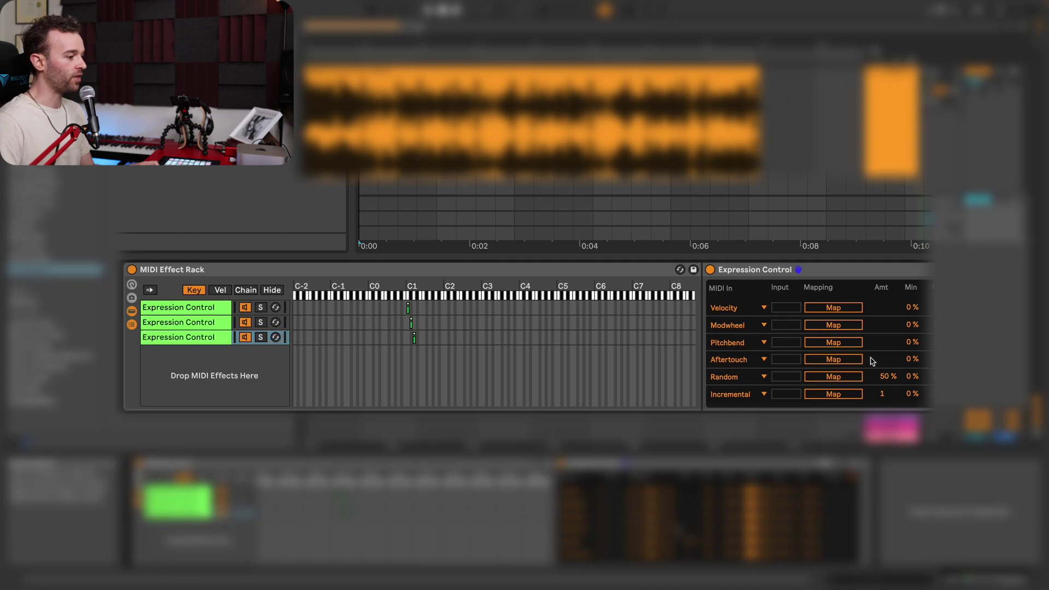
left_click(834, 359)
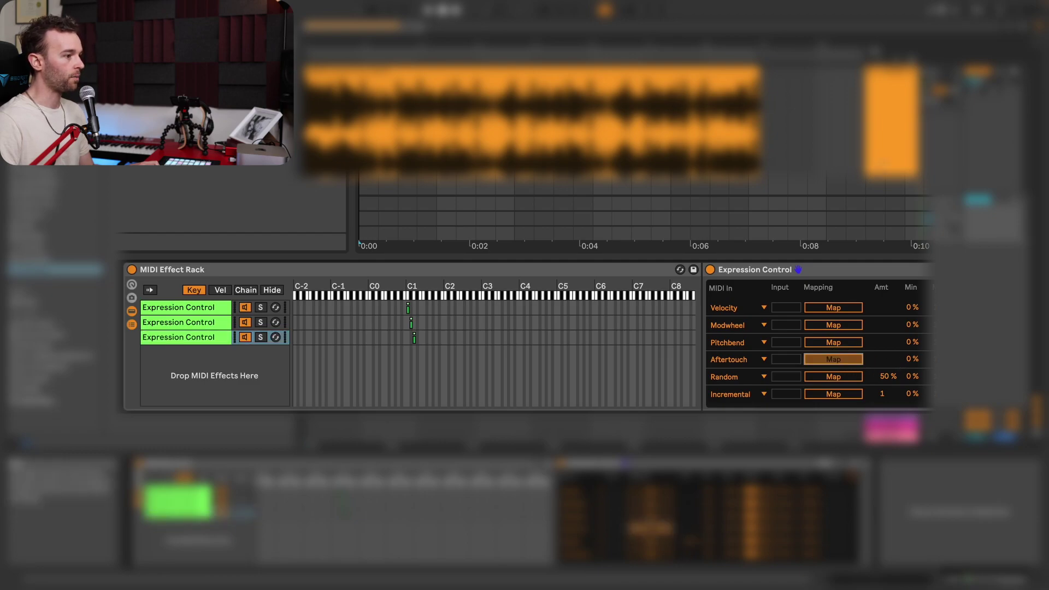
key("Down")
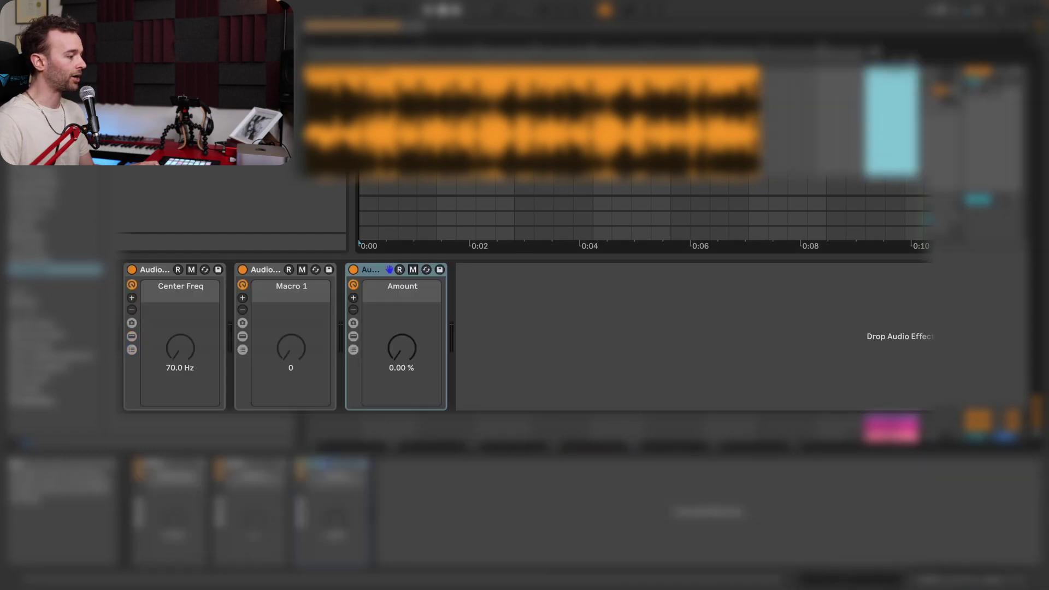
left_click(411, 353)
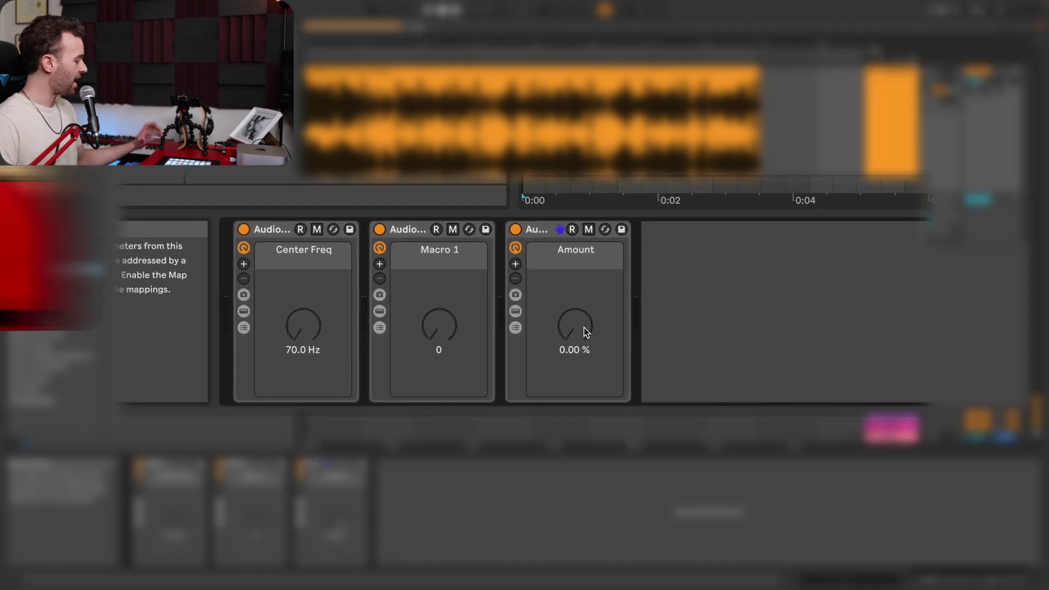